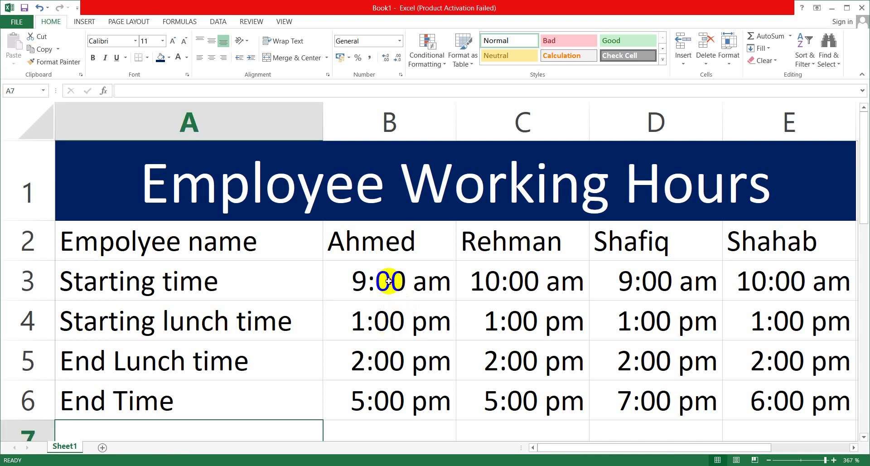
Replace Ahmed's starting time in B3 with 9:00 am, declining the Filter Keys prompt.
click(388, 281)
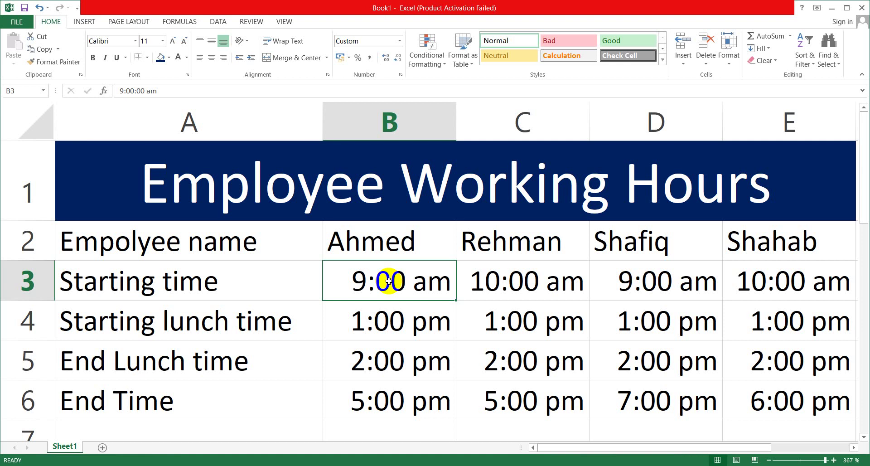
key(Delete)
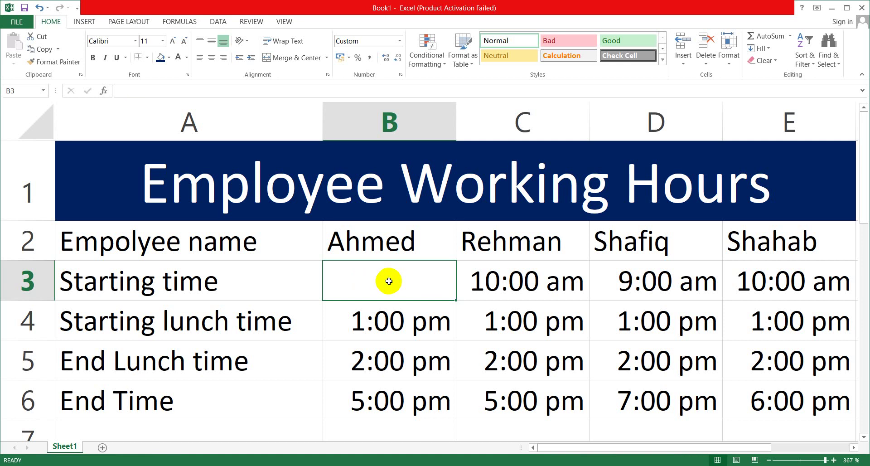
text(9)
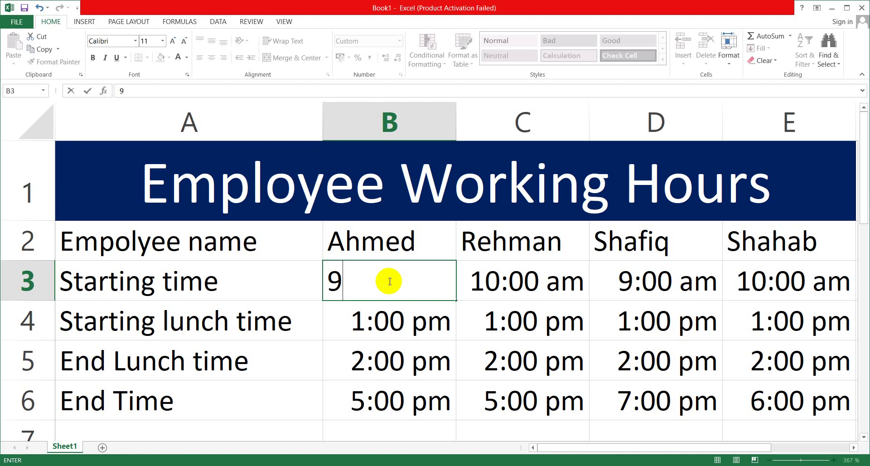
key(shift)
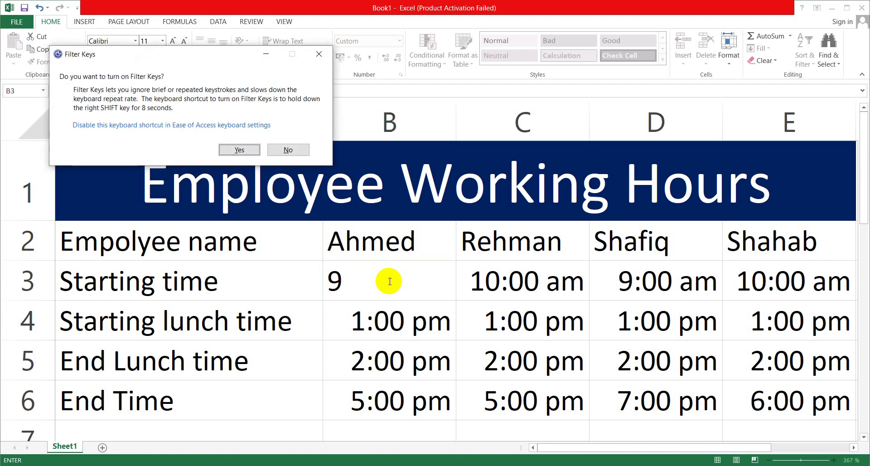
click(286, 150)
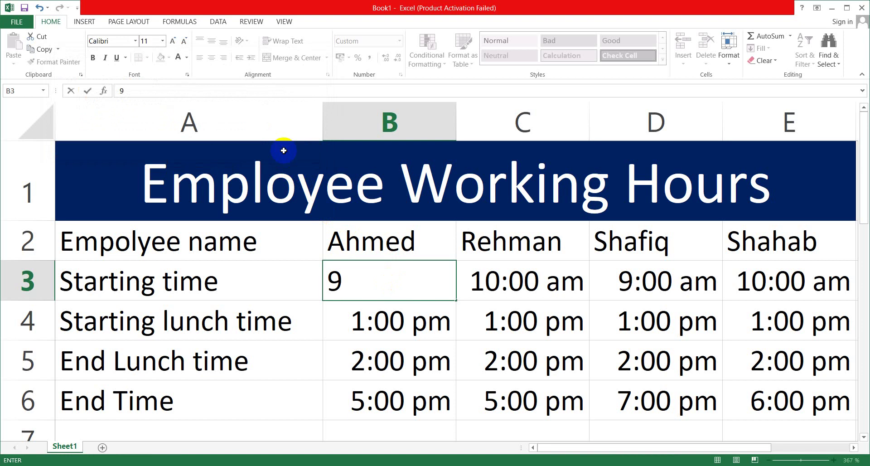
text(:00)
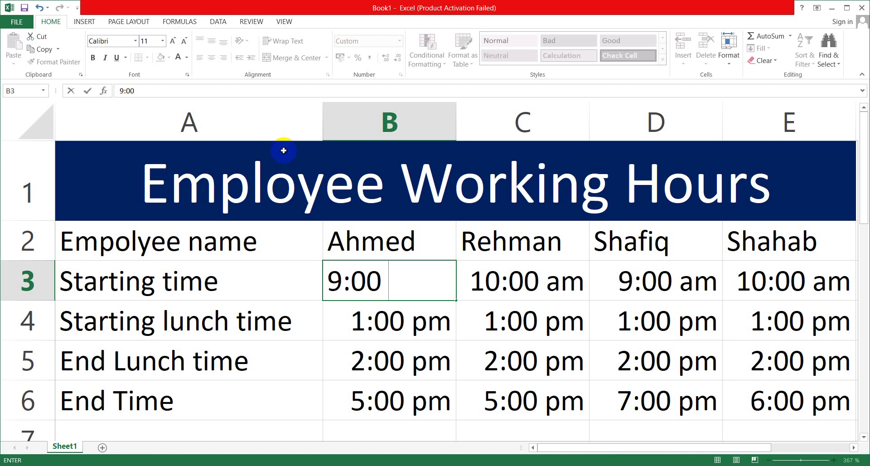
text(a)
text(m)
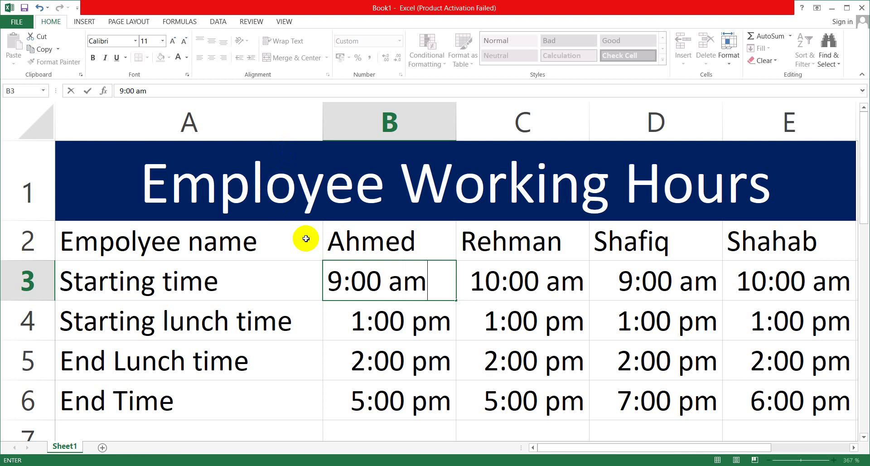
click(389, 330)
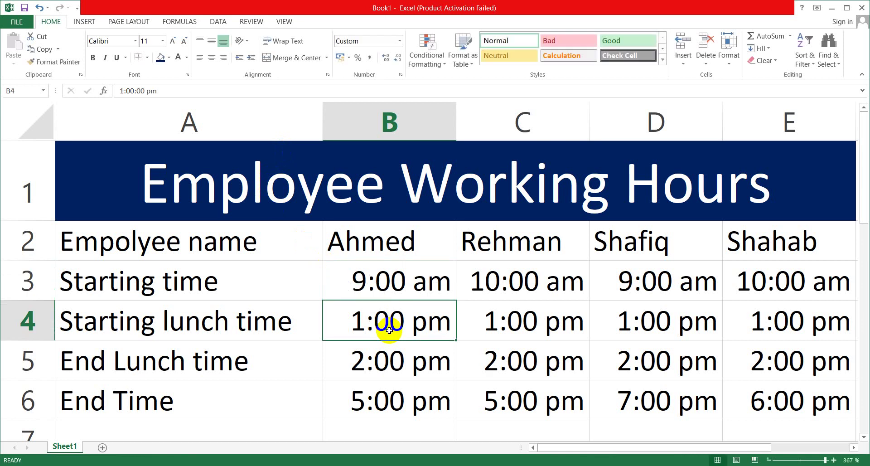
Change Ahmed's lunch start in B4 to 1:00 pm and select B8 in the Total working Hours row.
key(Delete)
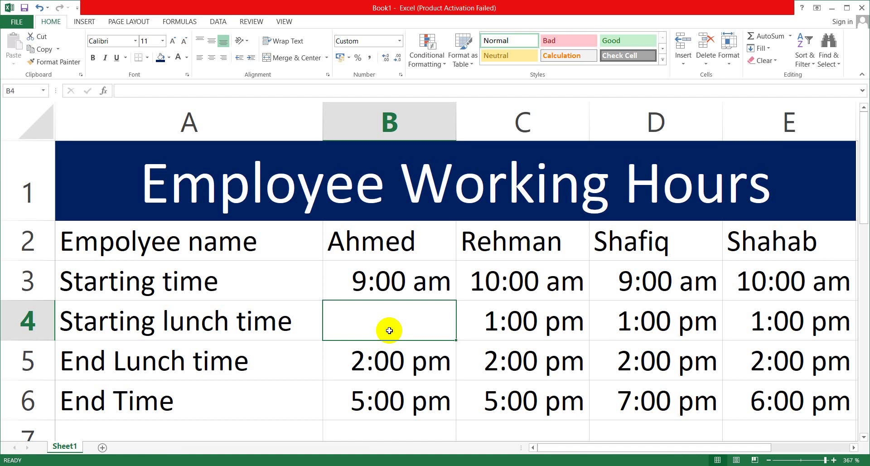
text(1)
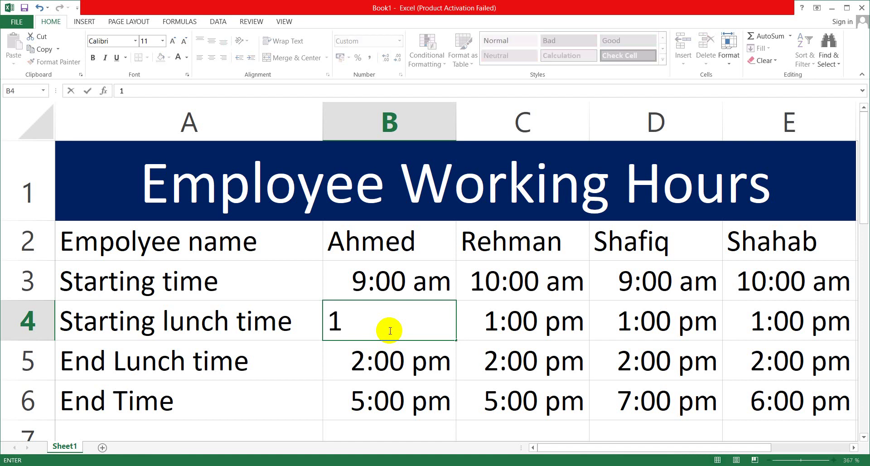
text(:00)
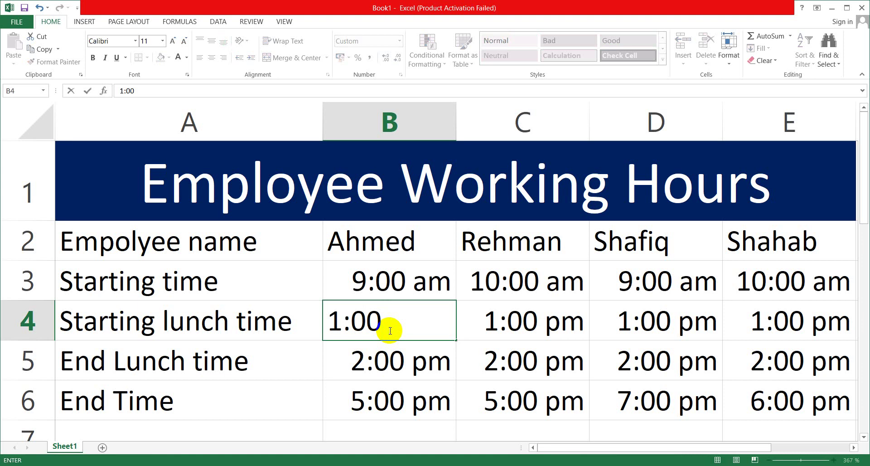
text( pm)
click(389, 414)
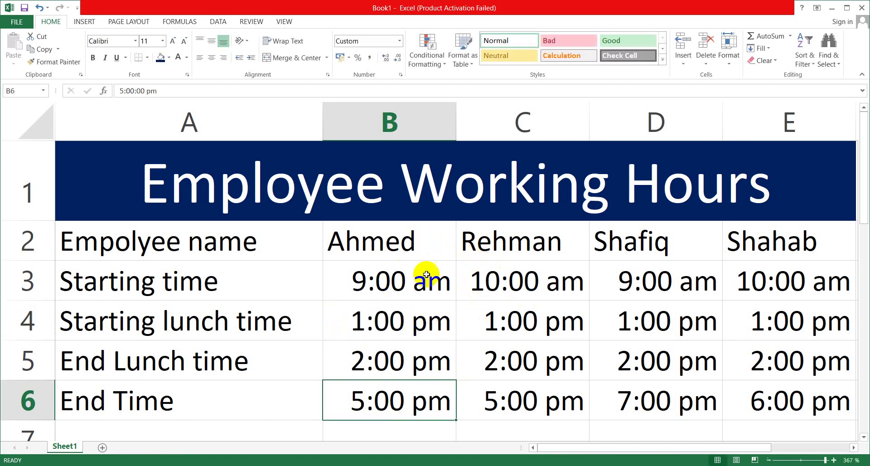
drag(864, 218, 861, 231)
click(390, 406)
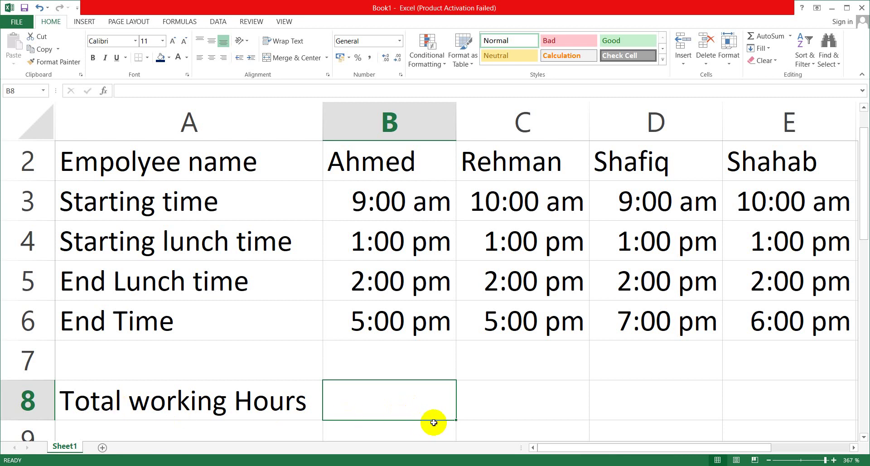
Enter =SUM((B6-B5)*24,(B4-B3)*24) in B8, giving Ahmed 7 working hours.
scroll(408, 394, down, 1)
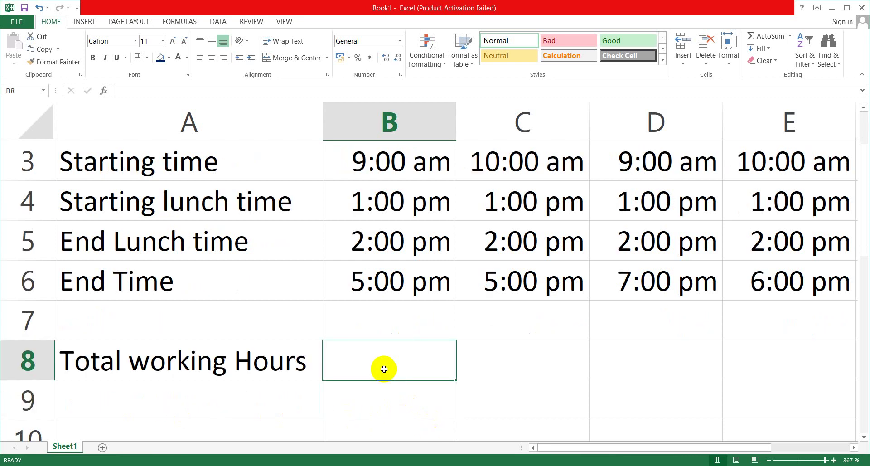
text(=s)
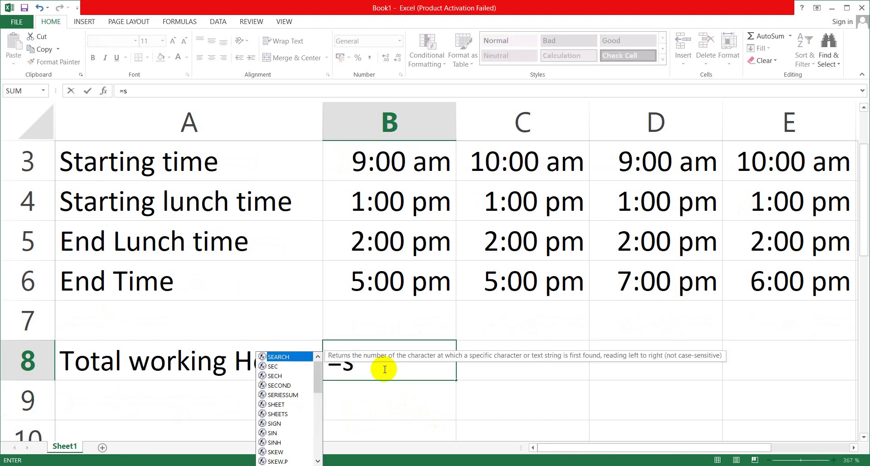
text(um)
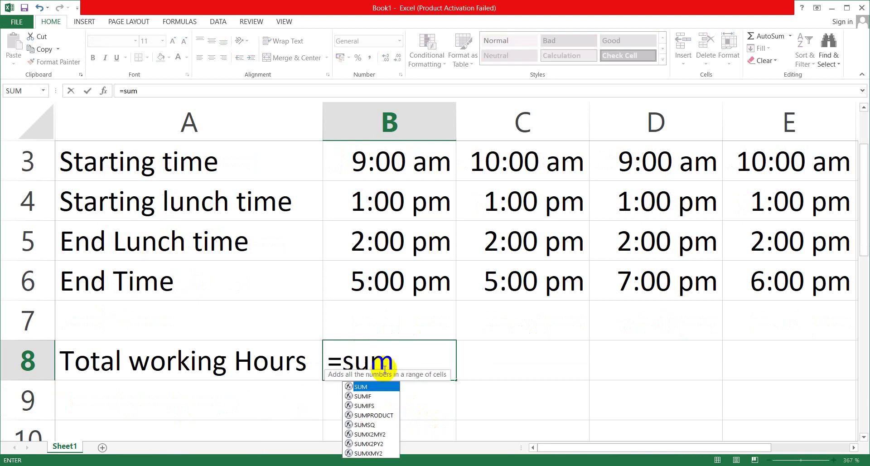
text((()
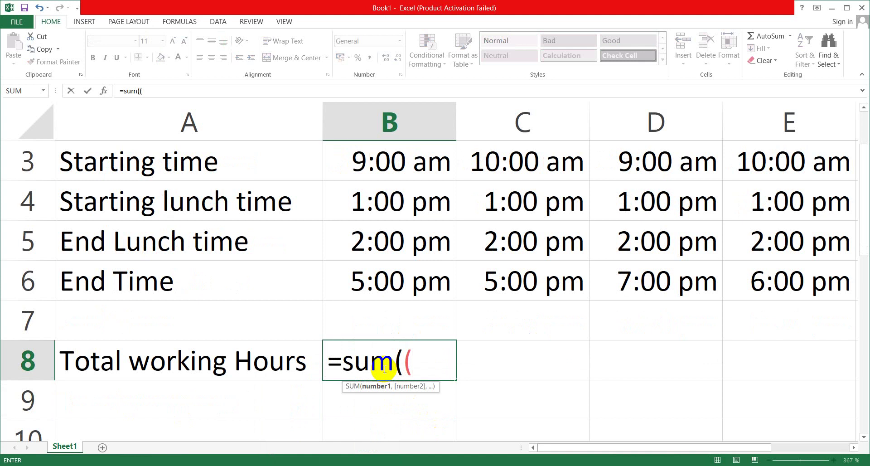
click(383, 284)
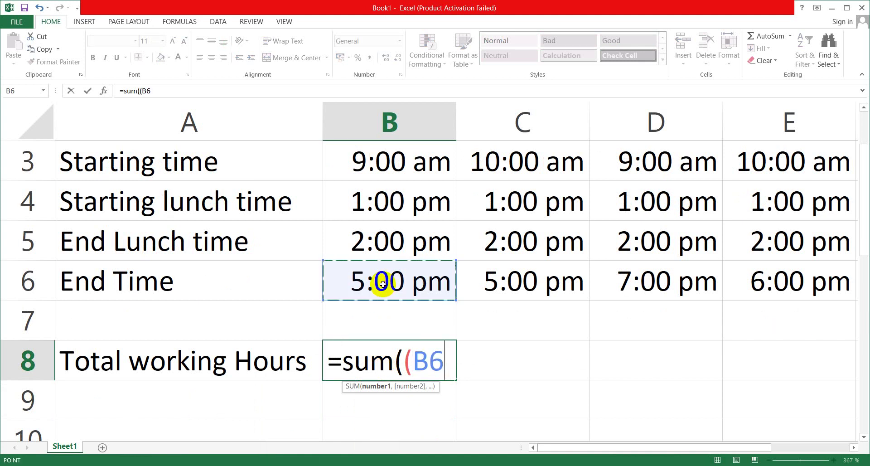
text(-)
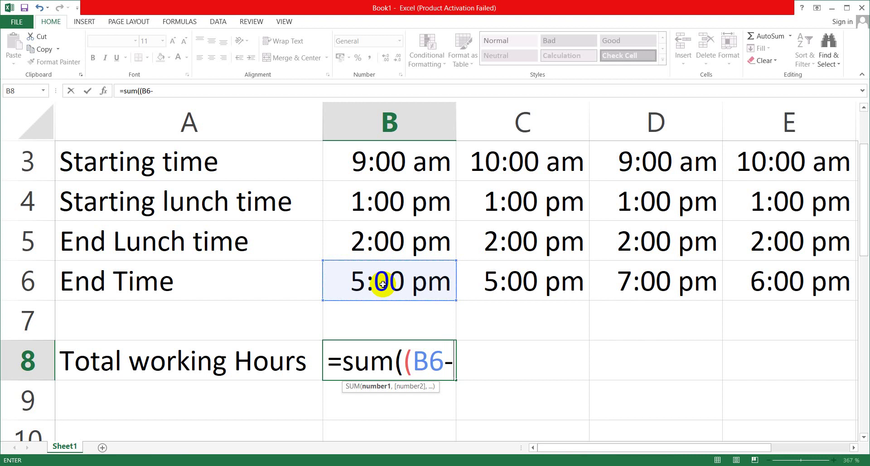
click(381, 241)
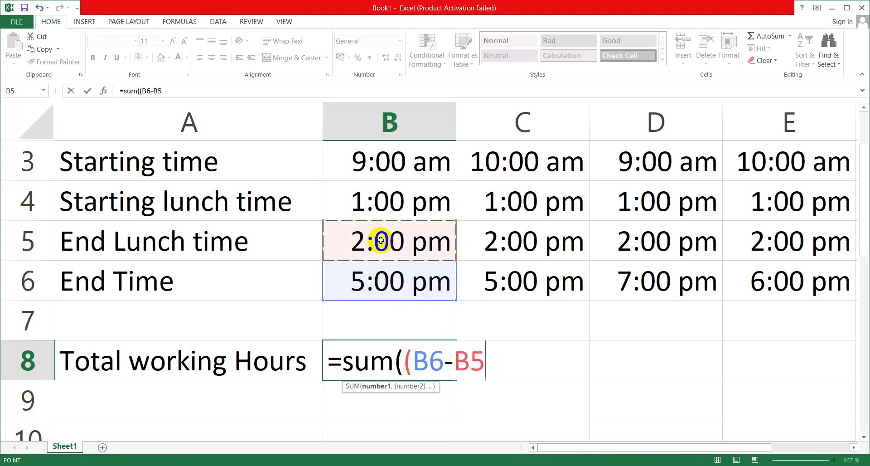
text())
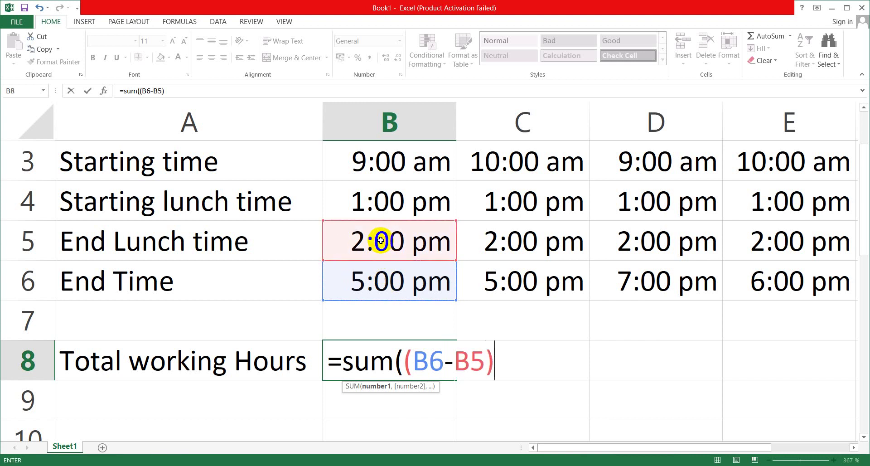
text(*24)
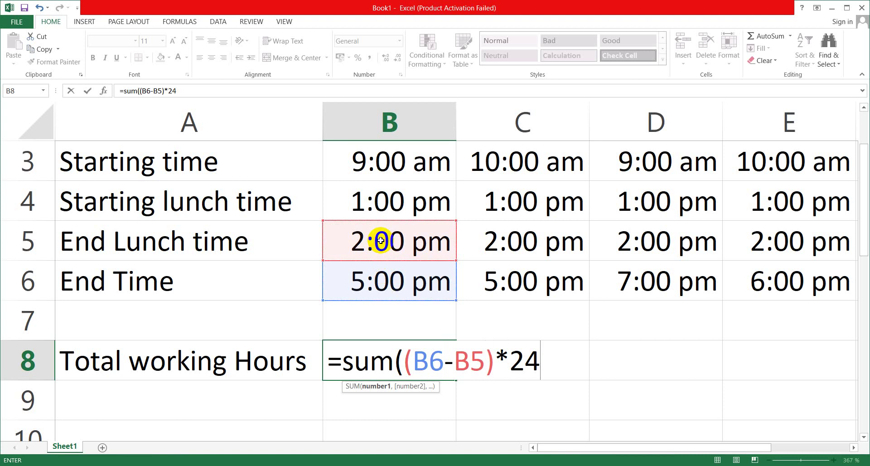
text(,)
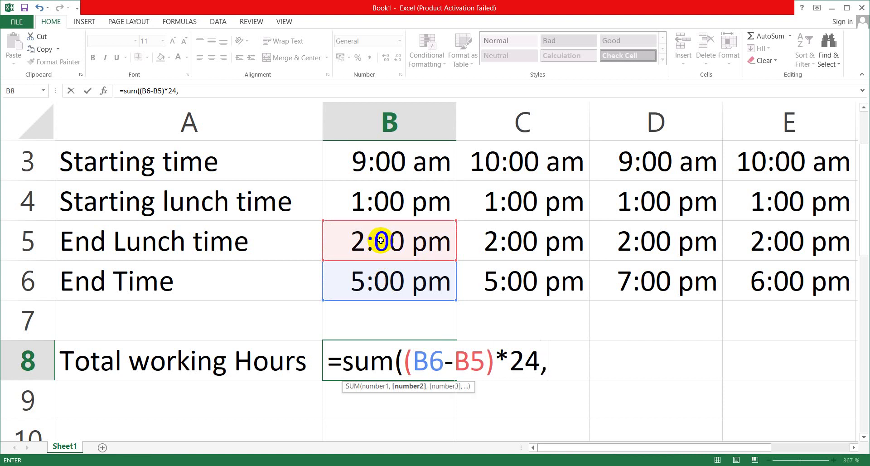
text(()
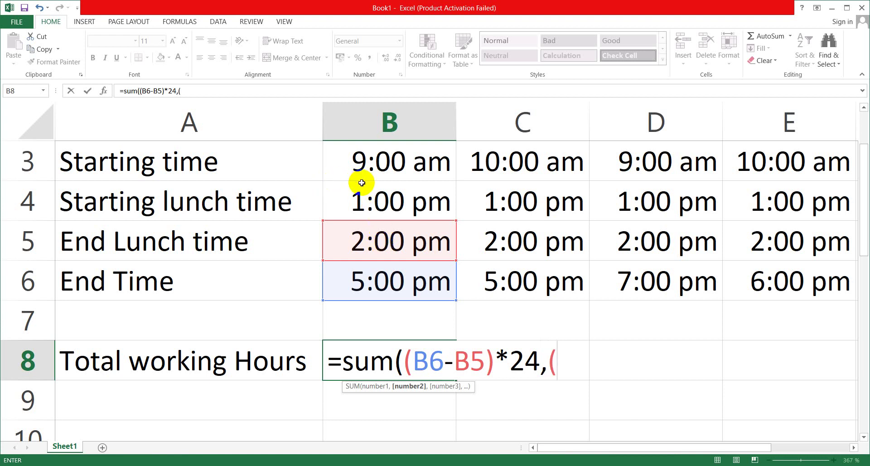
click(390, 205)
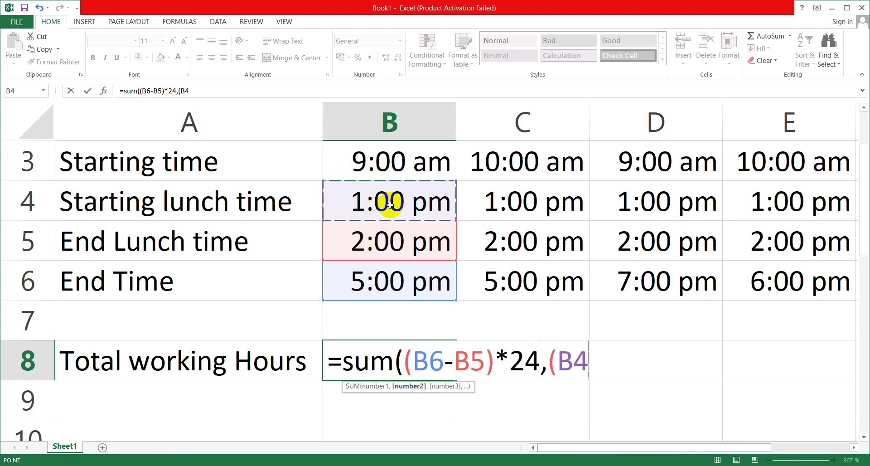
text(-)
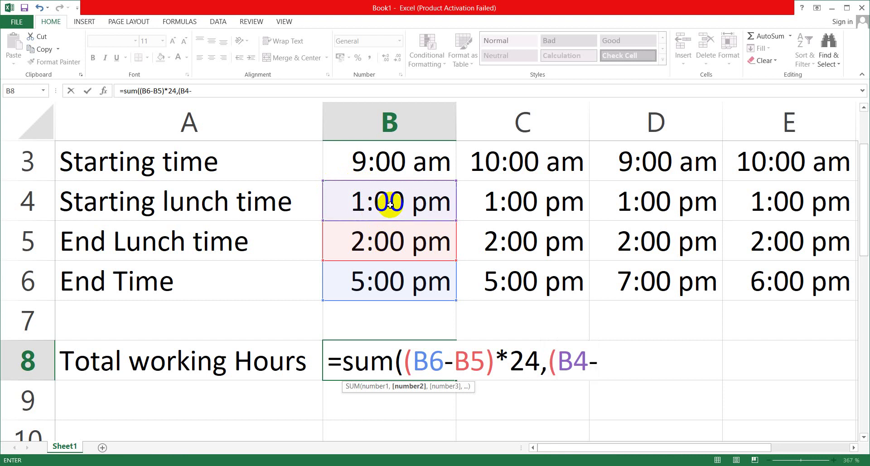
click(383, 156)
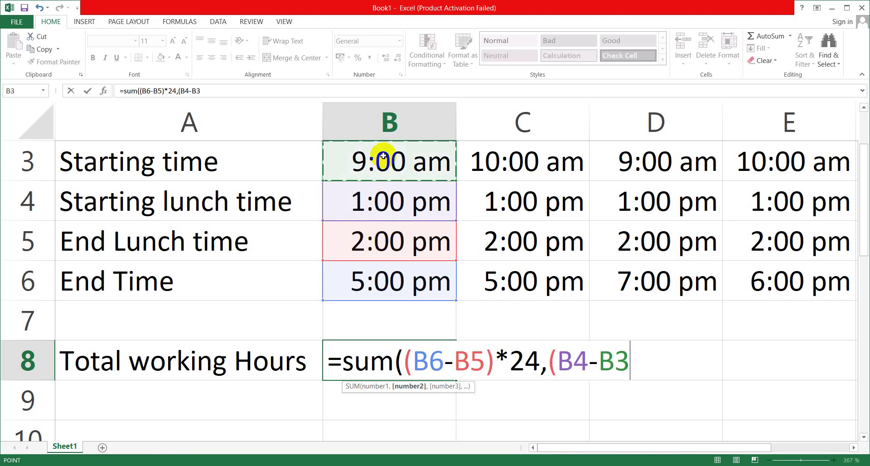
text()*)
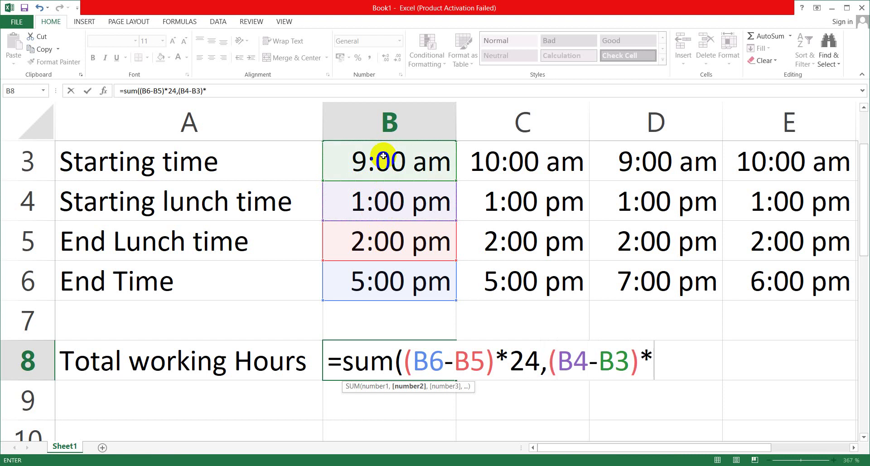
text(24)
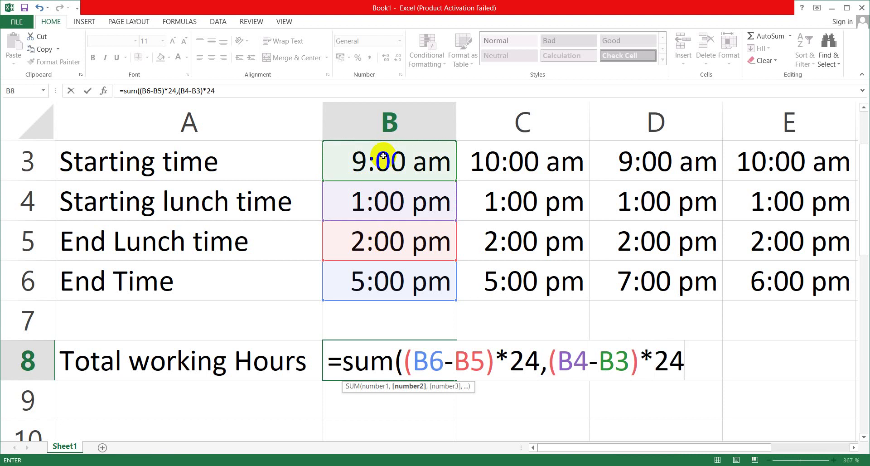
text())
key(Return)
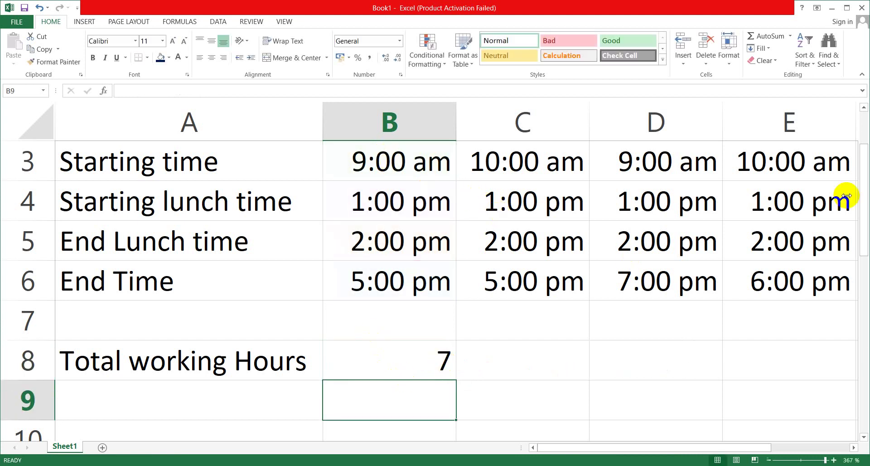
Fill the B8 formula across C8:E8, giving totals of 6, 9 and 7 hours.
drag(864, 231, 856, 210)
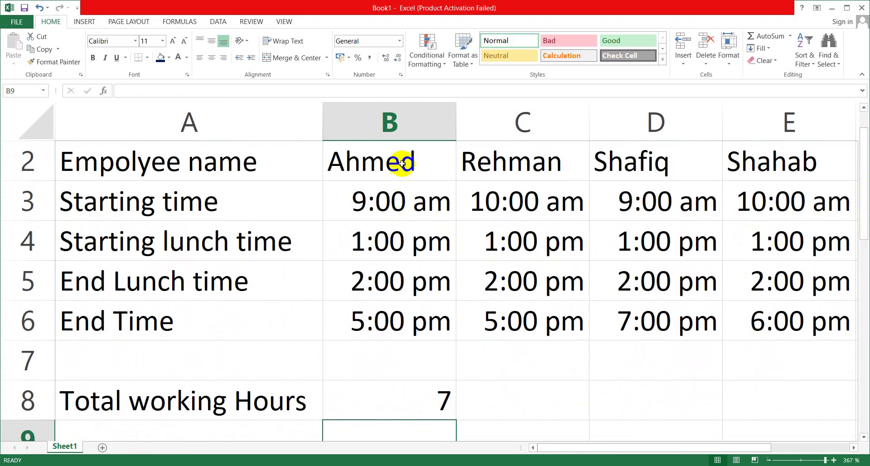
click(425, 404)
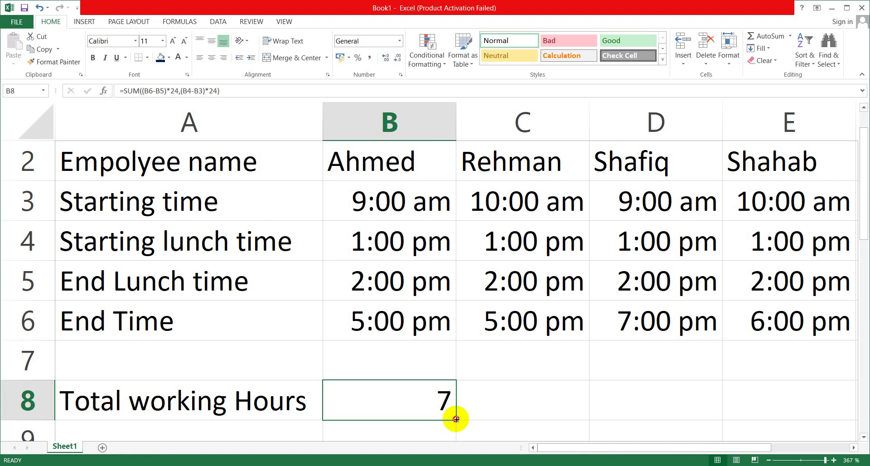
drag(456, 420, 812, 409)
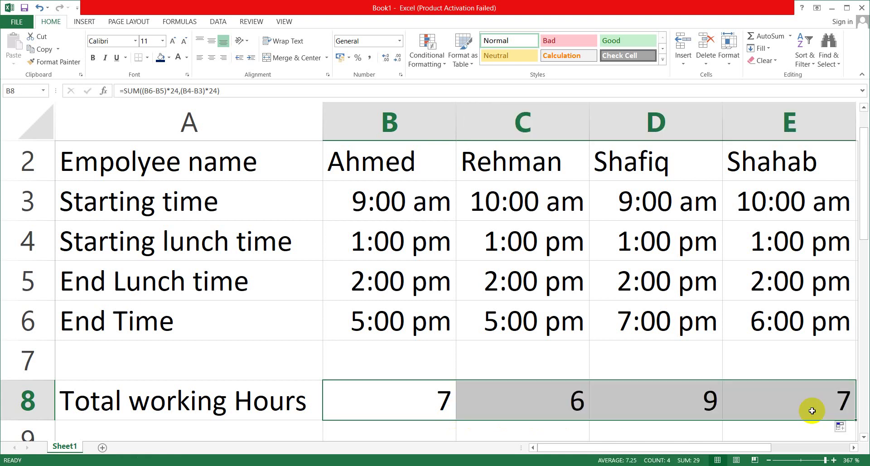
click(410, 402)
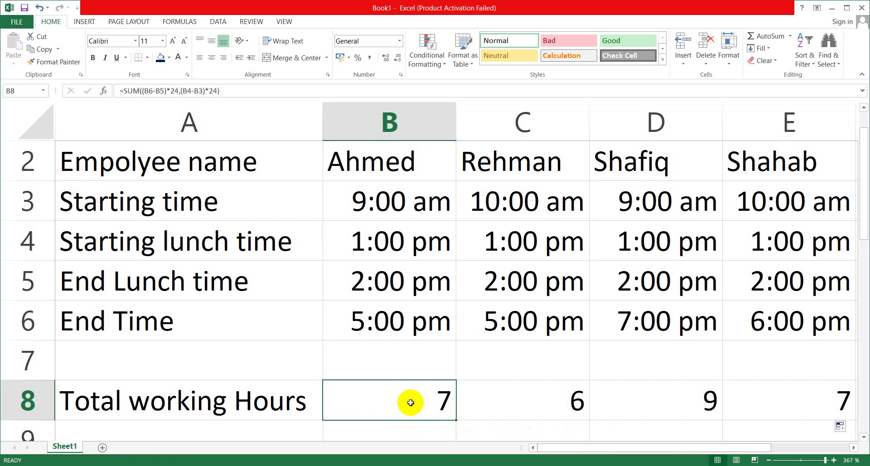
Clear B8 and retype =SUM((B6-B5)*24,(B4-B3)*24), which again shows 7 hours.
key(Delete)
text(=)
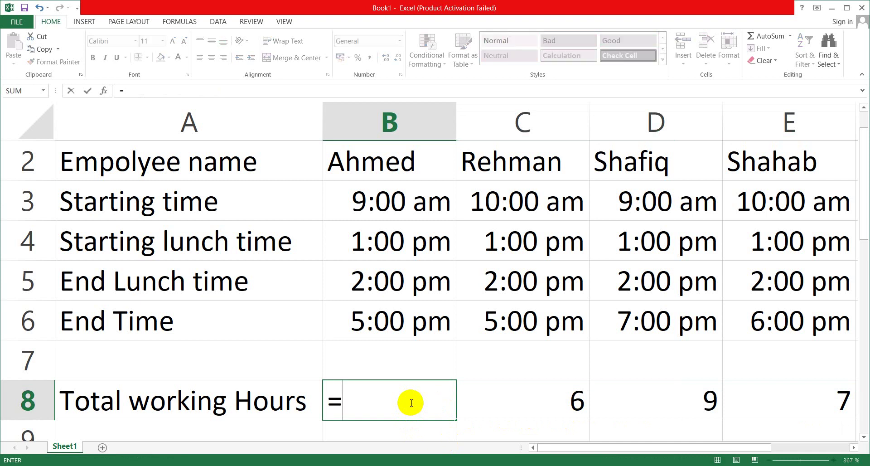
text(sum)
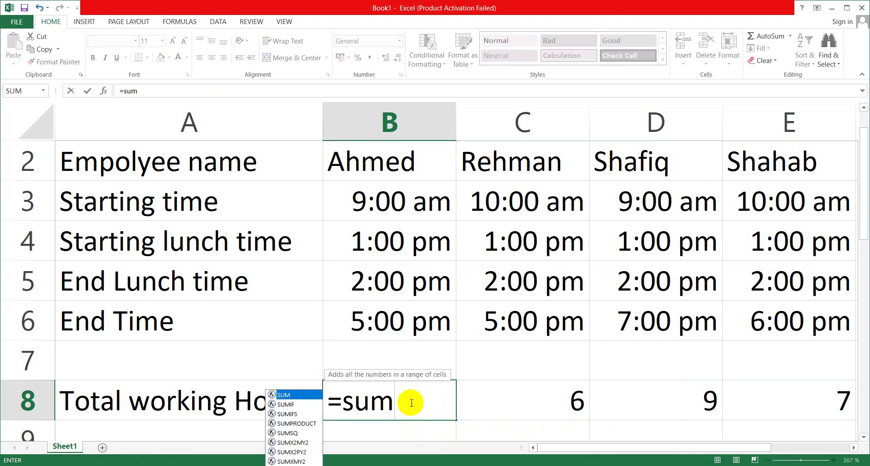
text((()
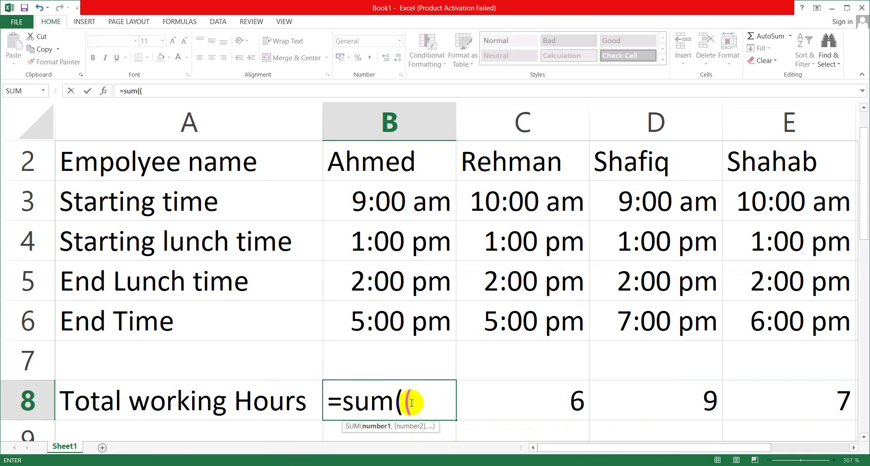
click(396, 317)
text(-)
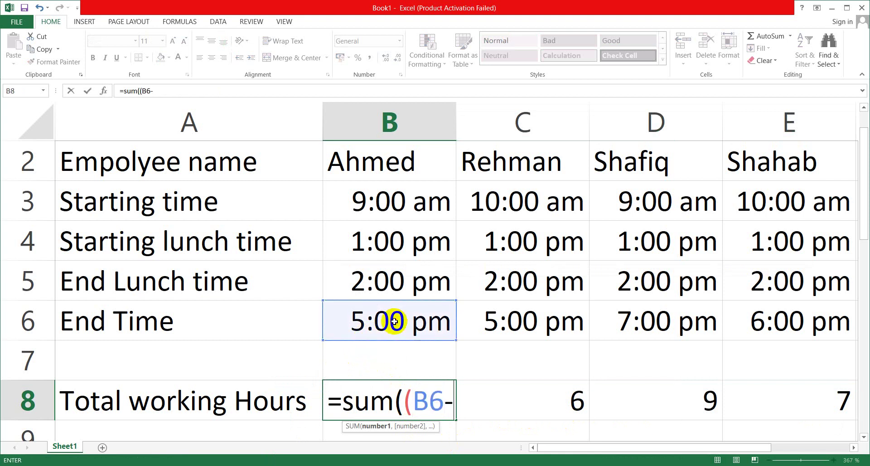
click(392, 284)
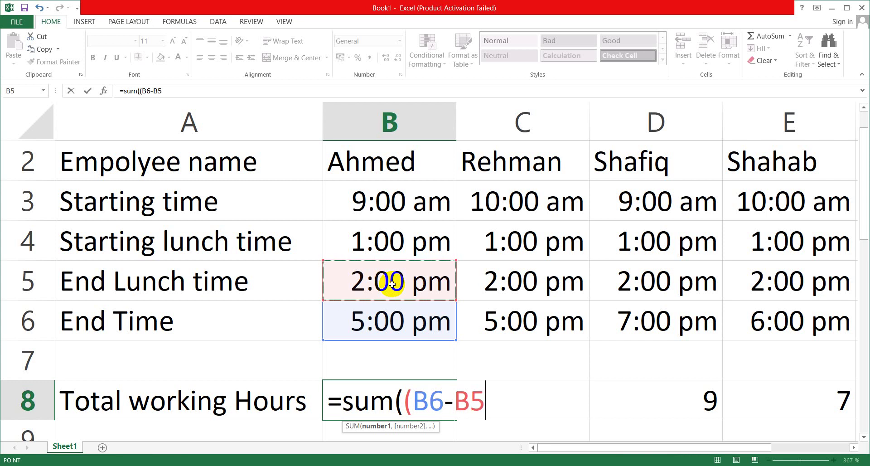
text()*2)
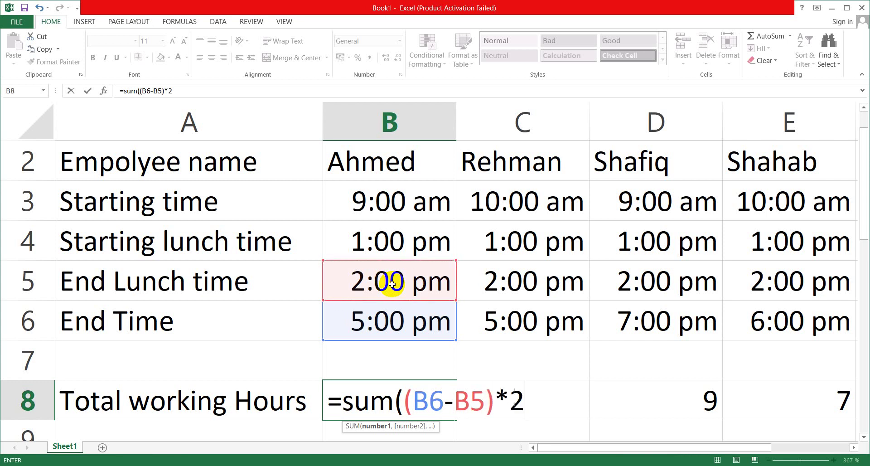
text(4,)
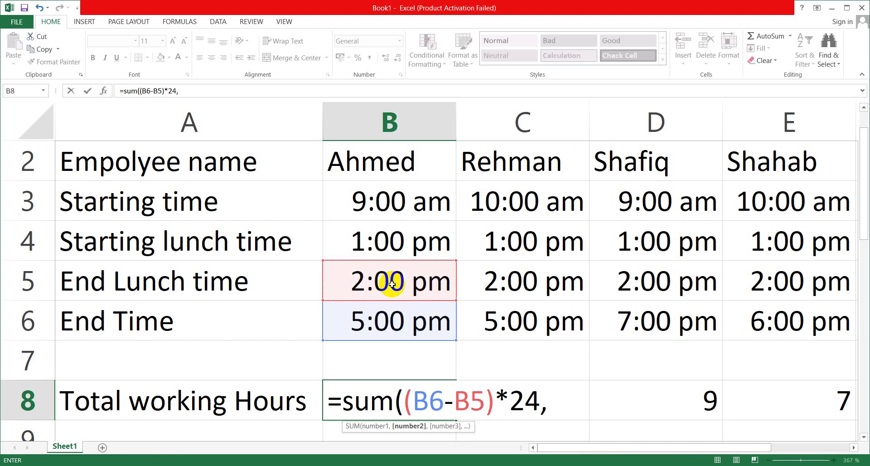
text(()
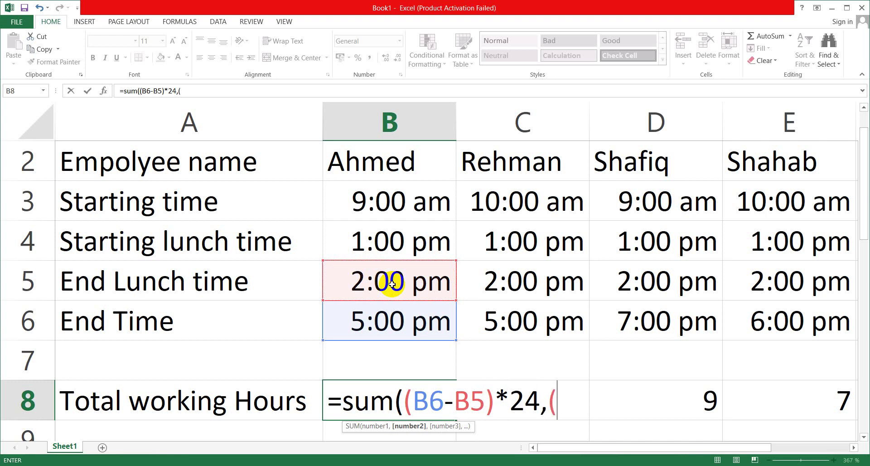
click(375, 238)
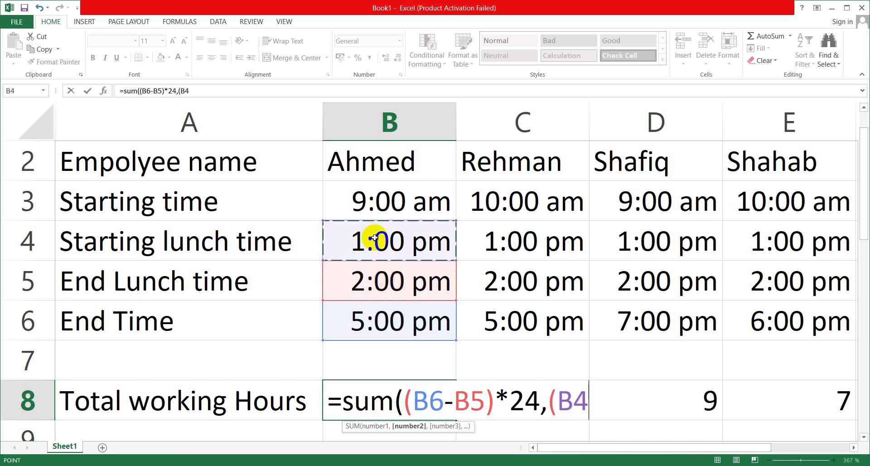
text(-)
click(376, 203)
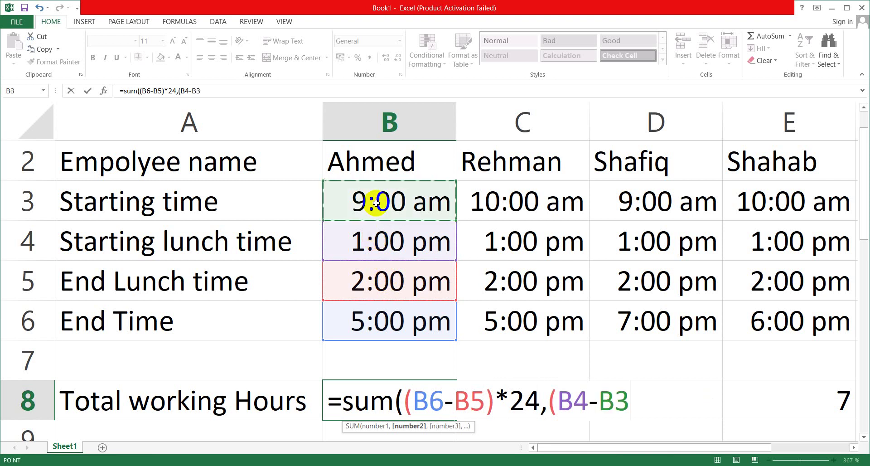
text()*24)
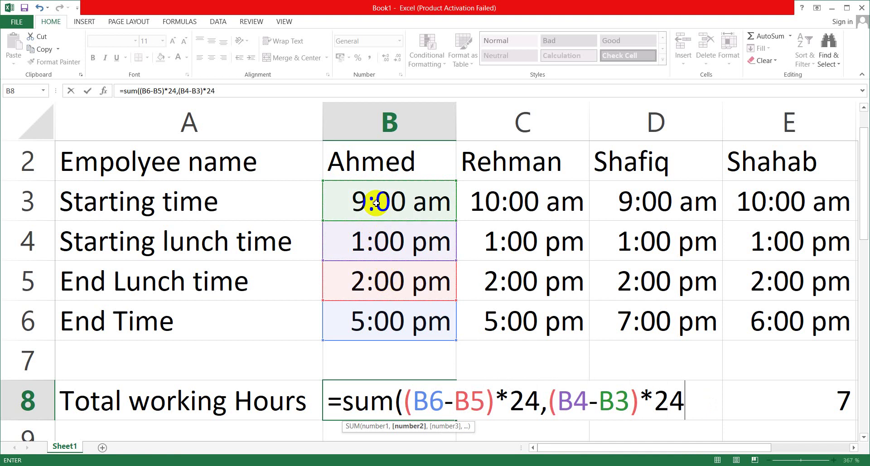
text())
key(Return)
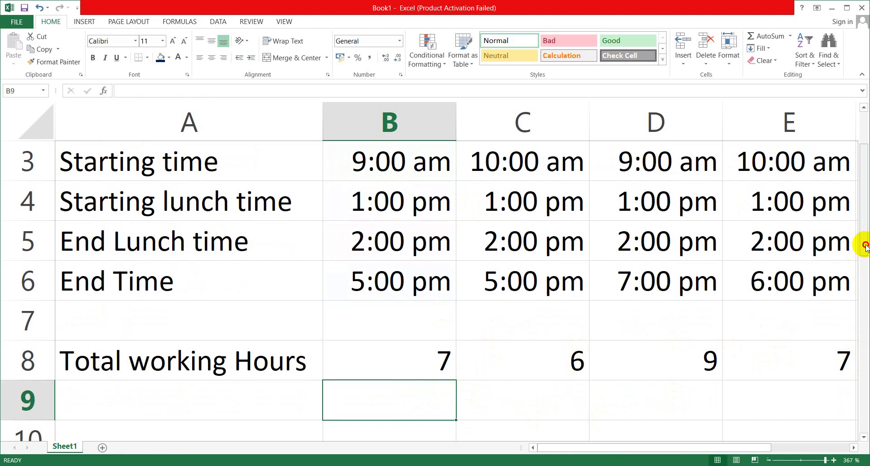
drag(863, 243, 865, 211)
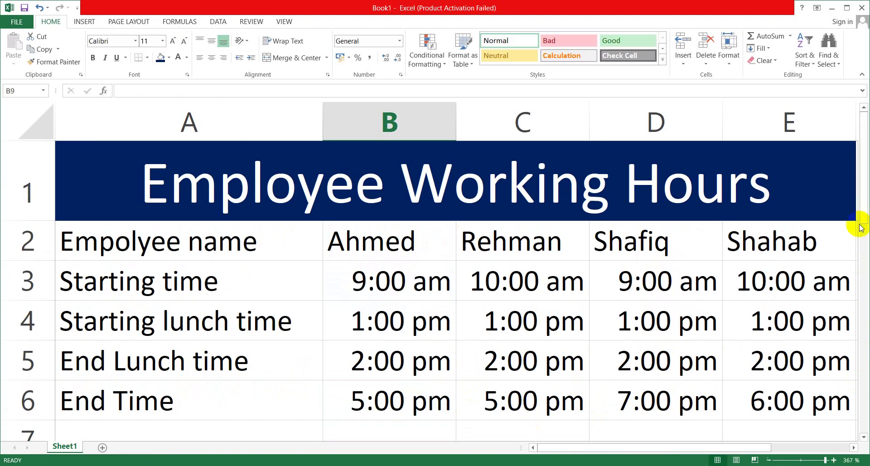